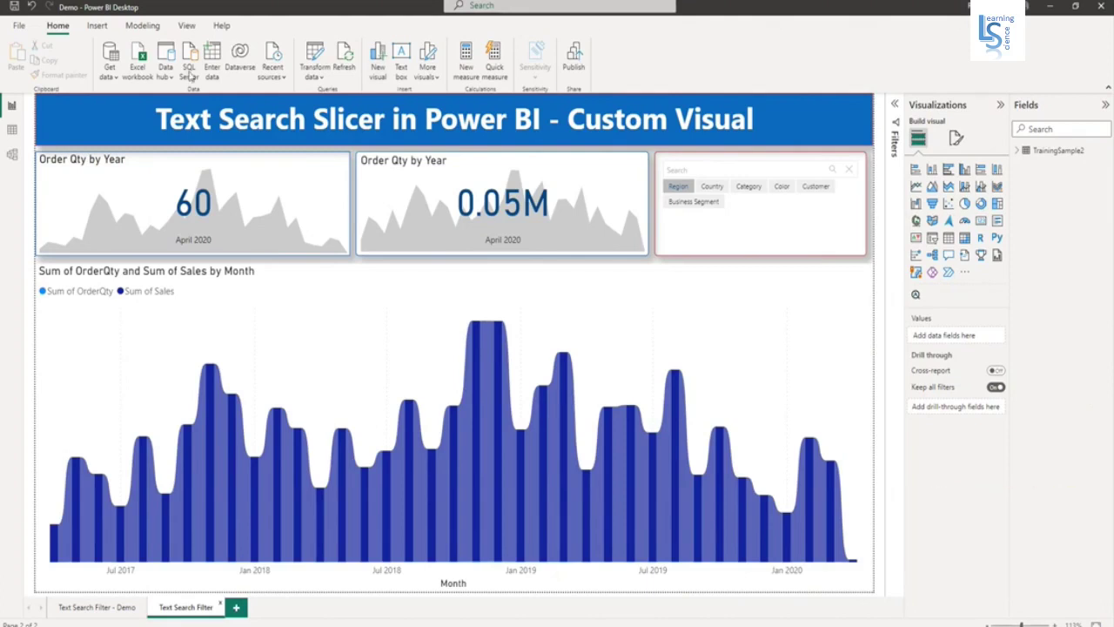
In data view, inspect the TrainingSample2 Country, Customer, Category, Model and Color columns
left_click(13, 129)
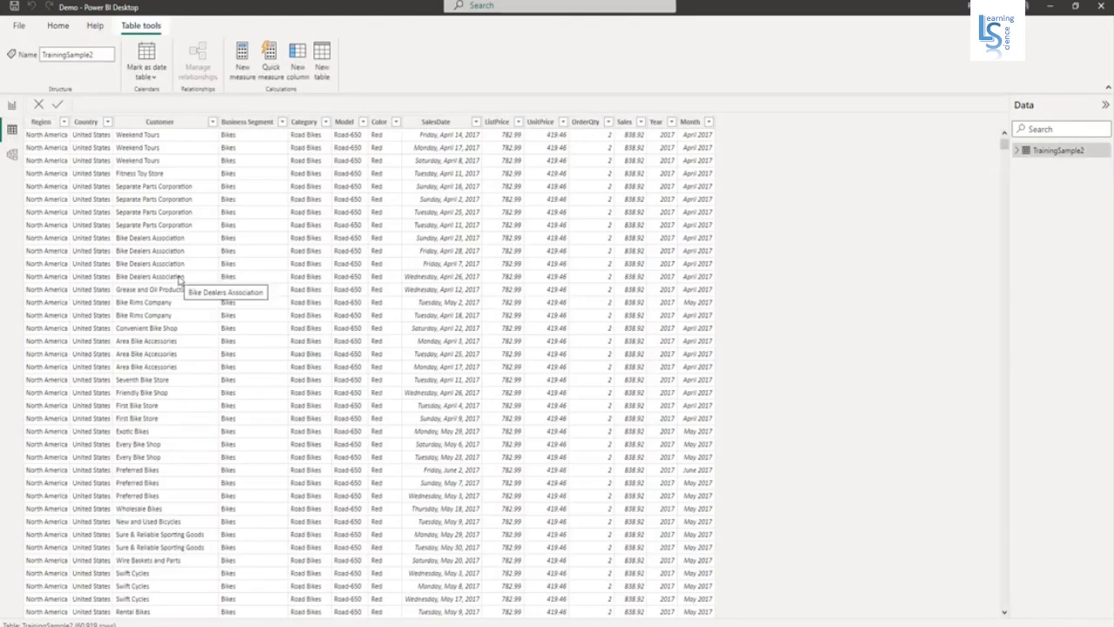
left_click(87, 123)
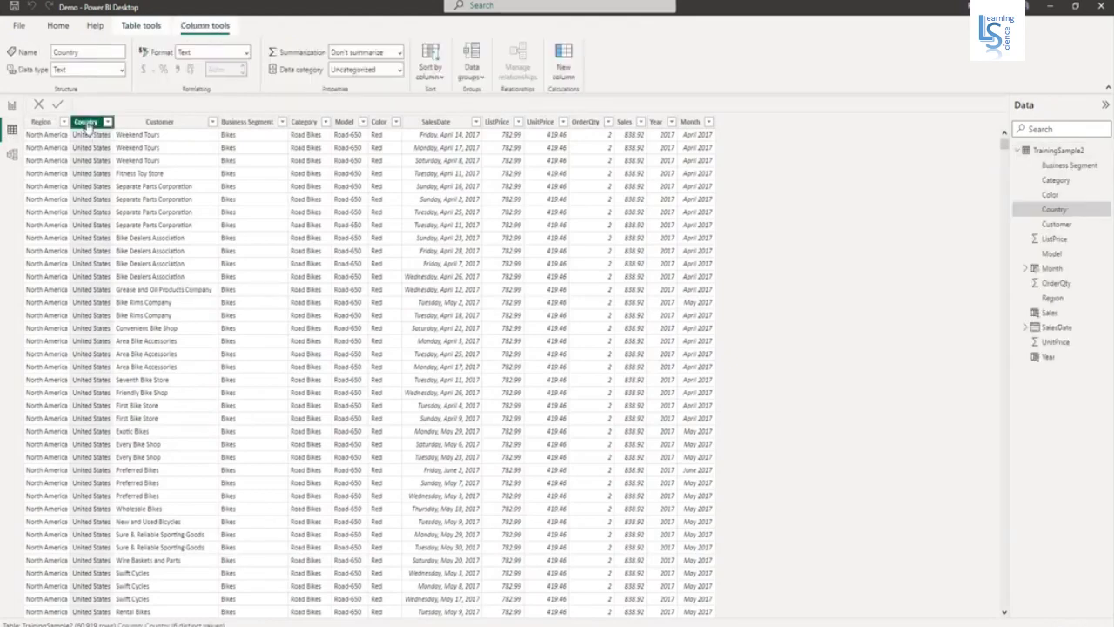
left_click(177, 122)
left_click(304, 122)
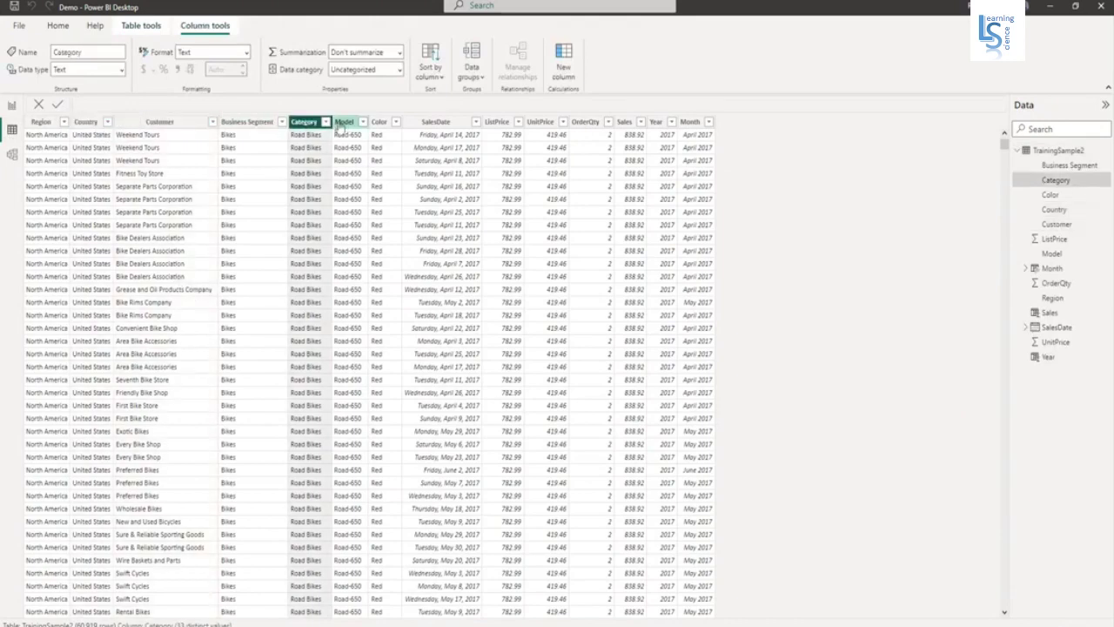
left_click(345, 122)
left_click(381, 123)
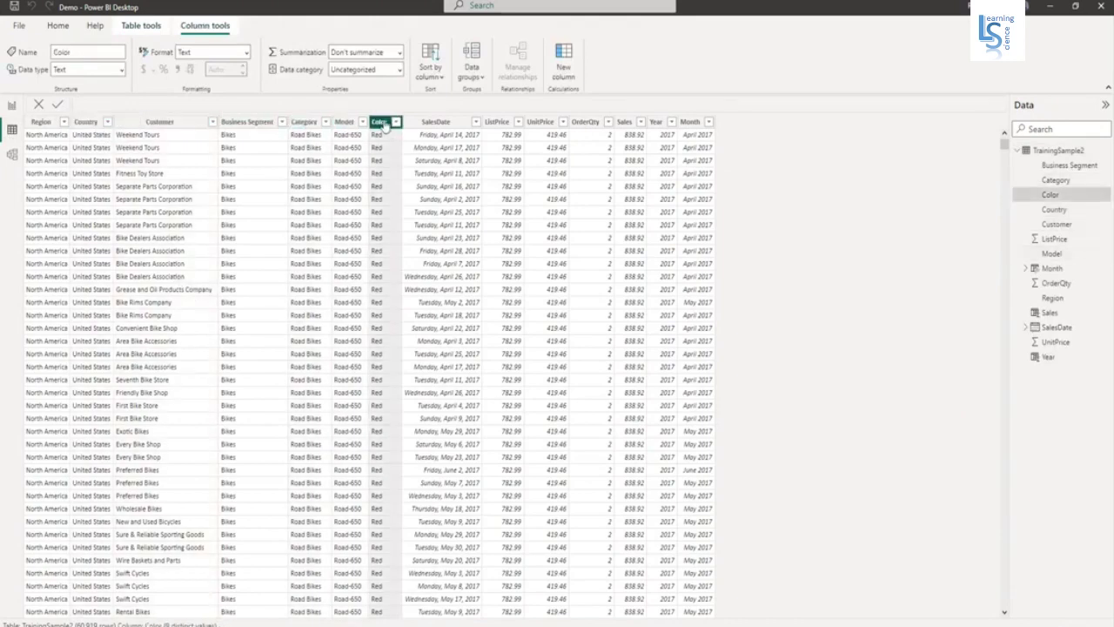
From the Demo page, search the visuals store for 'text s' and open the Text search slicer details
left_click(12, 105)
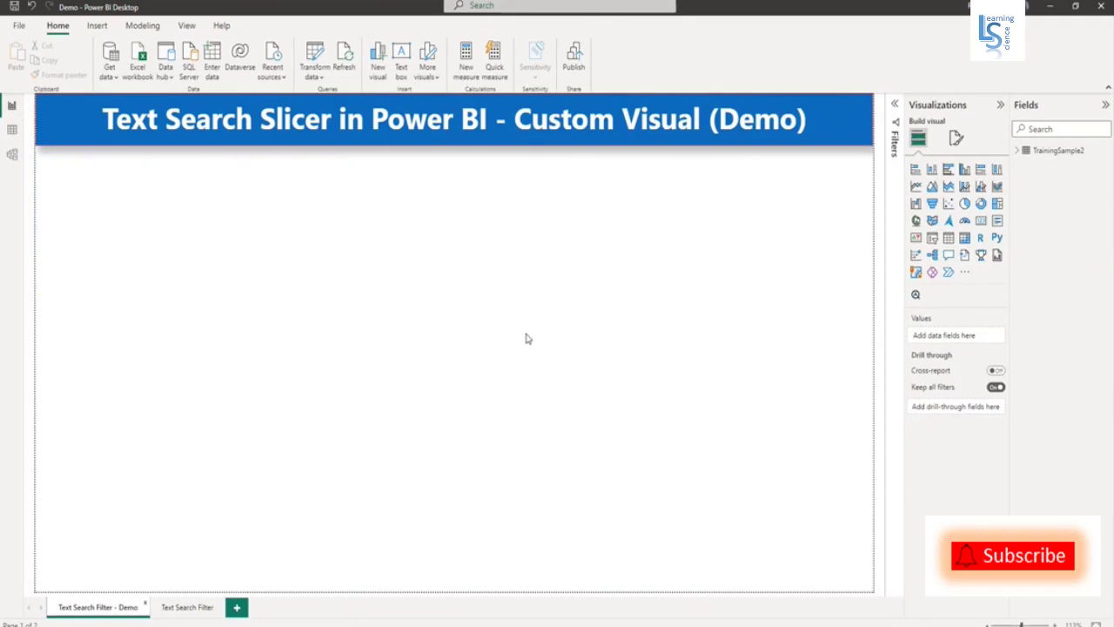
left_click(967, 274)
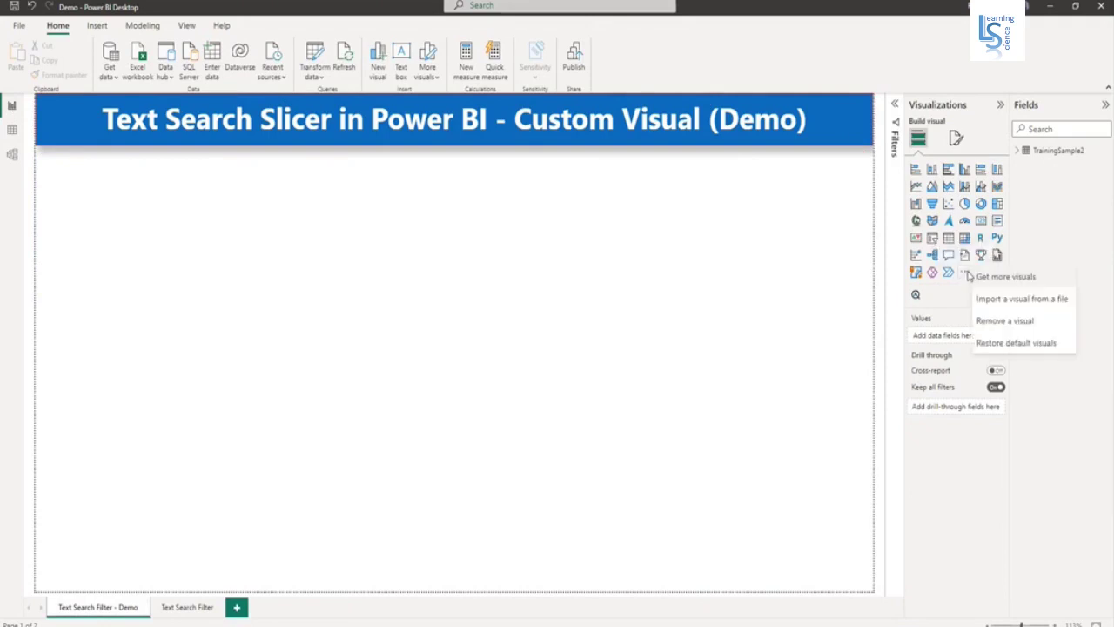
left_click(1006, 277)
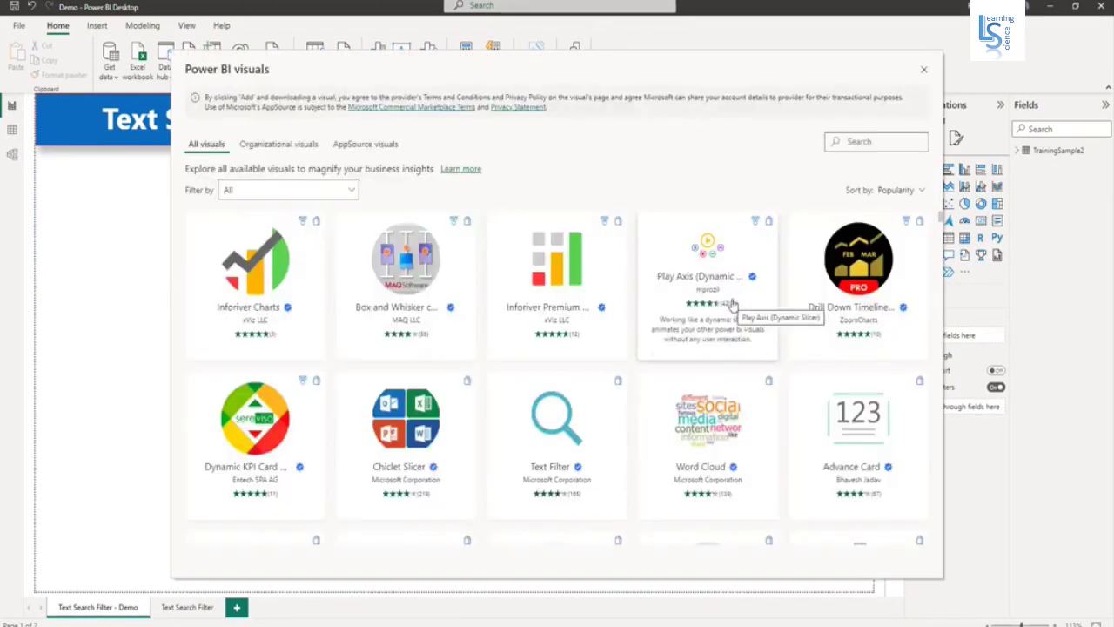
left_click(856, 143)
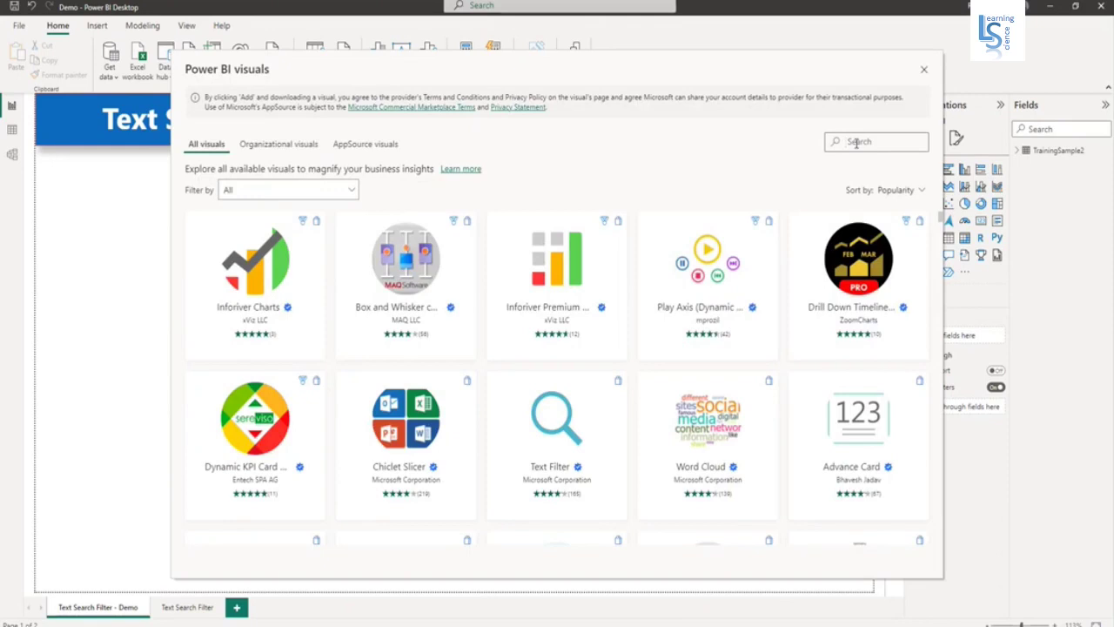
type("tex")
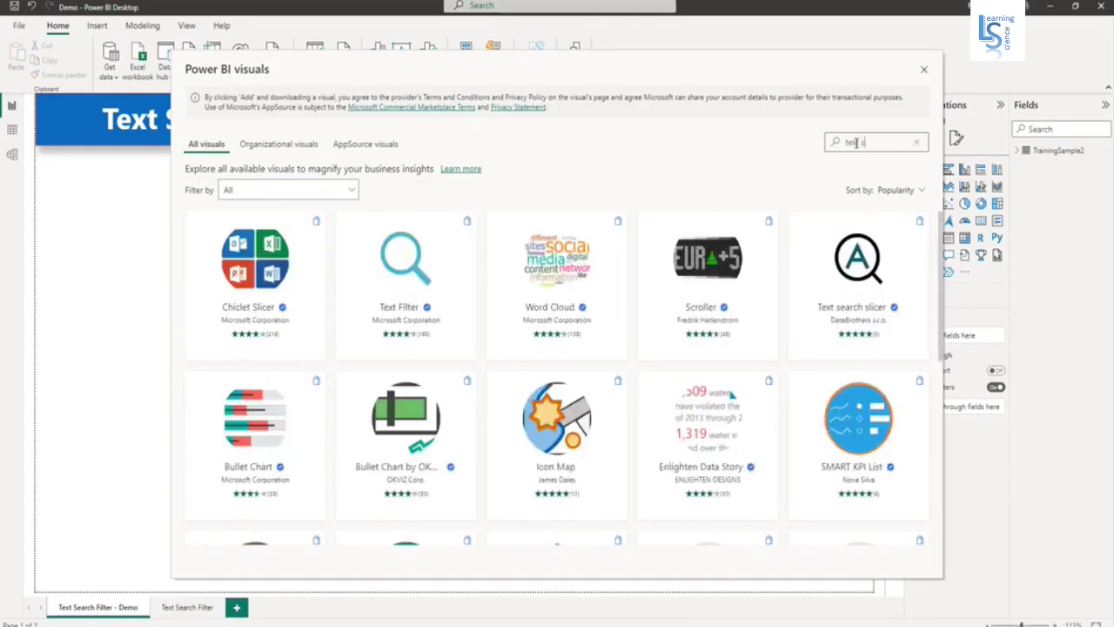
type("t se")
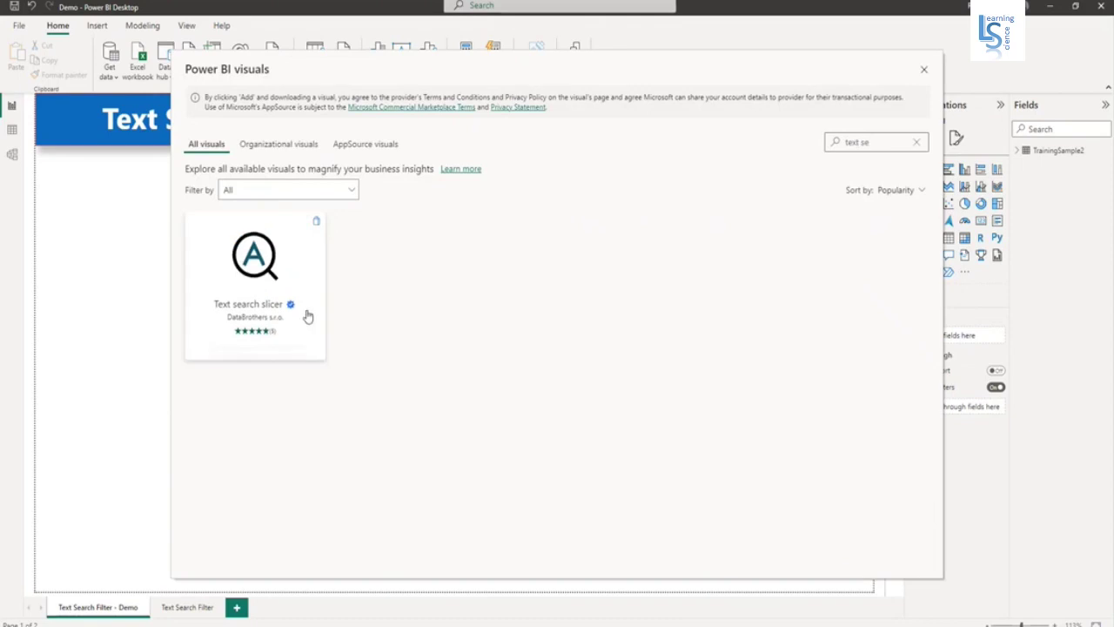
mouse_move(274, 288)
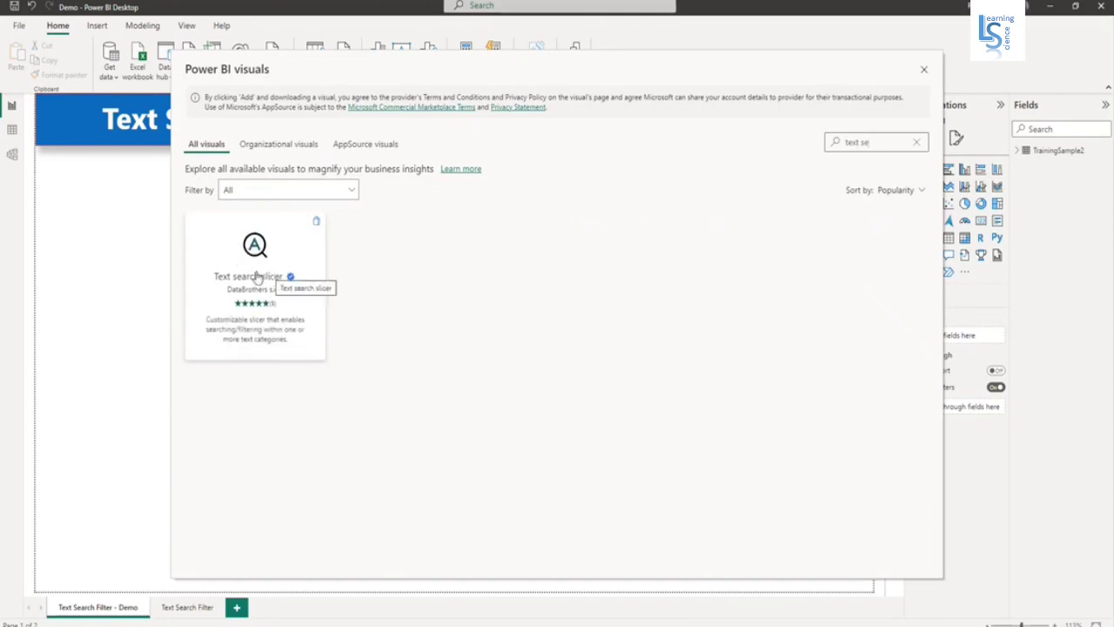
left_click(256, 276)
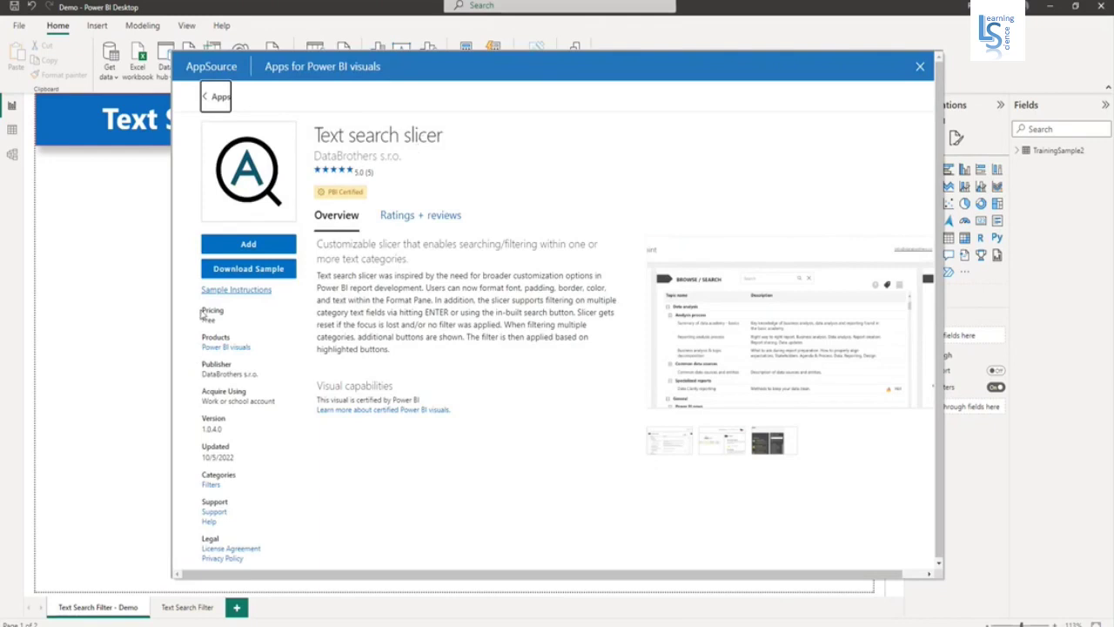
Confirm the Text search slicer's pricing is Free and close its store page
left_click_drag(201, 306, 242, 324)
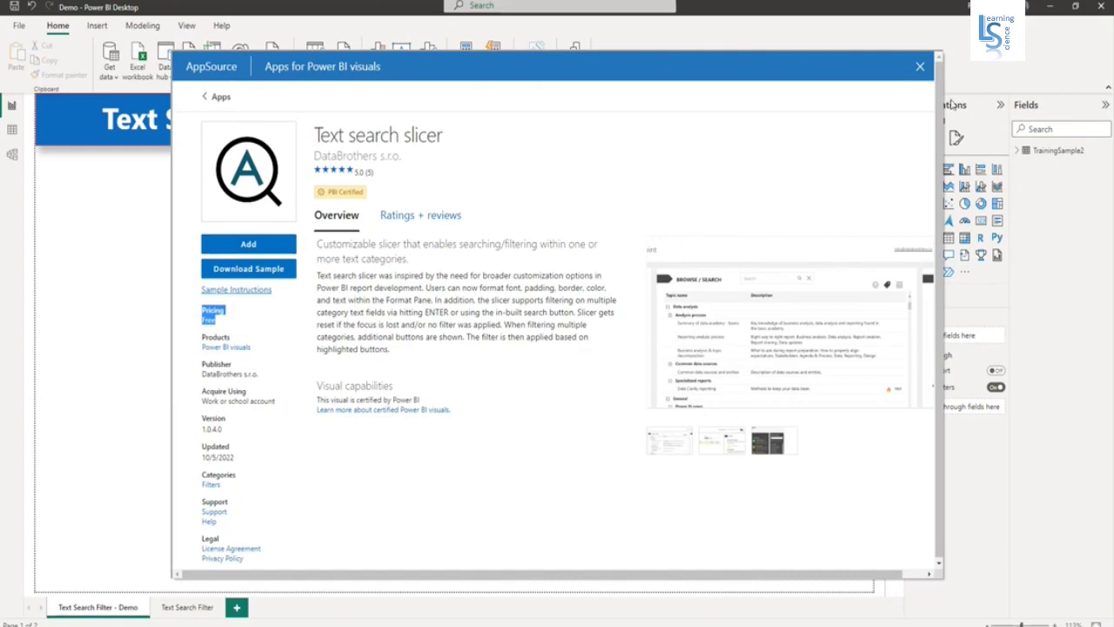
left_click(921, 68)
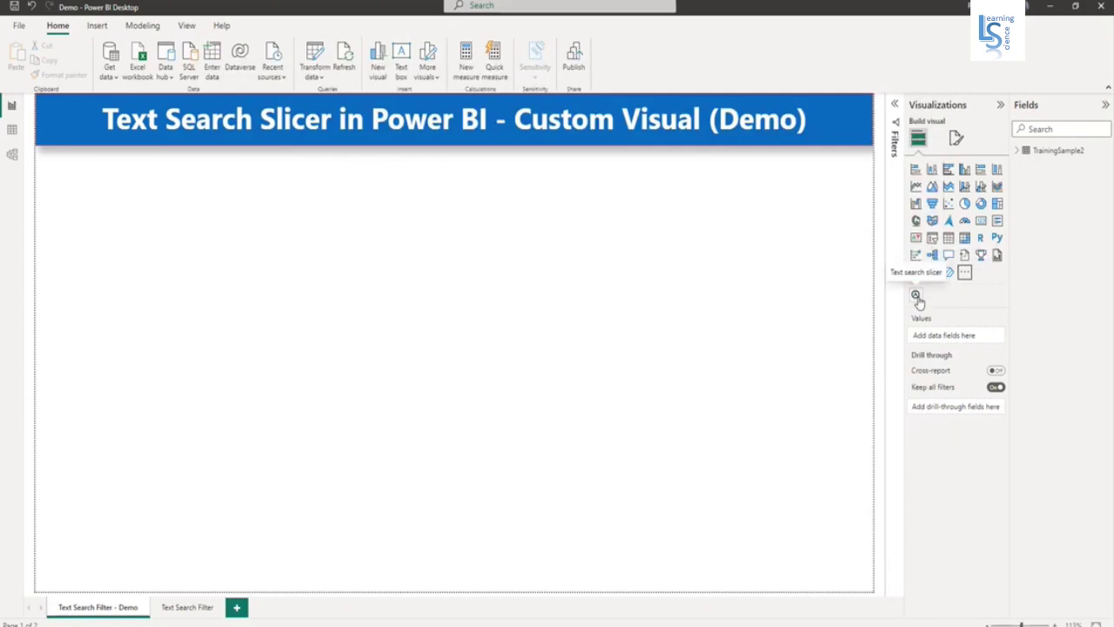
Add a table visual, stretched down to the page bottom with space left above it
left_click(951, 244)
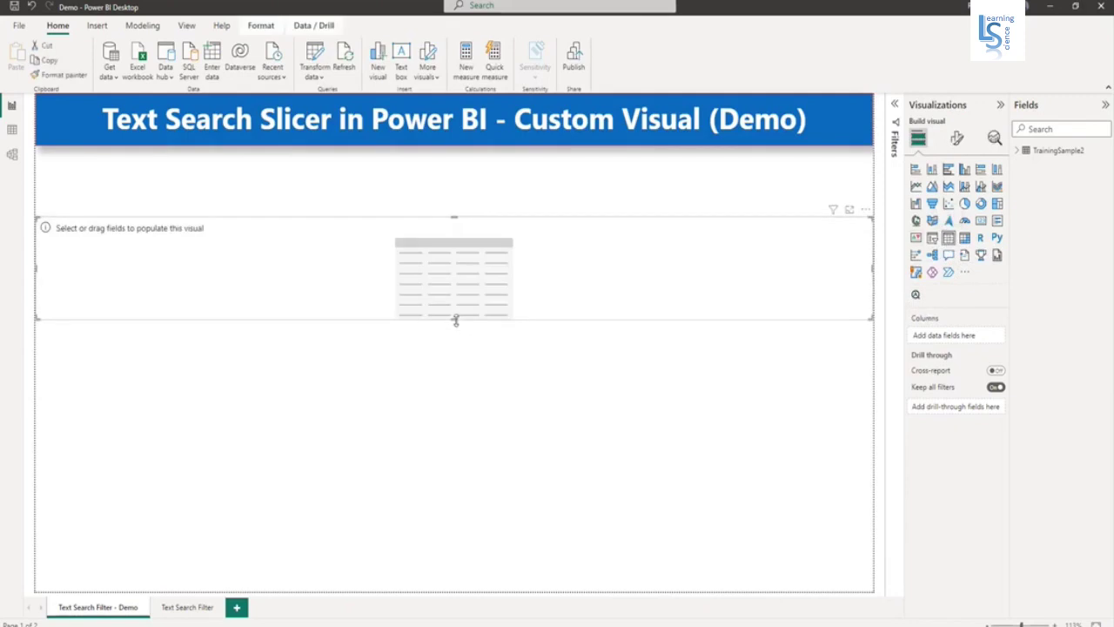
left_click_drag(455, 321, 457, 592)
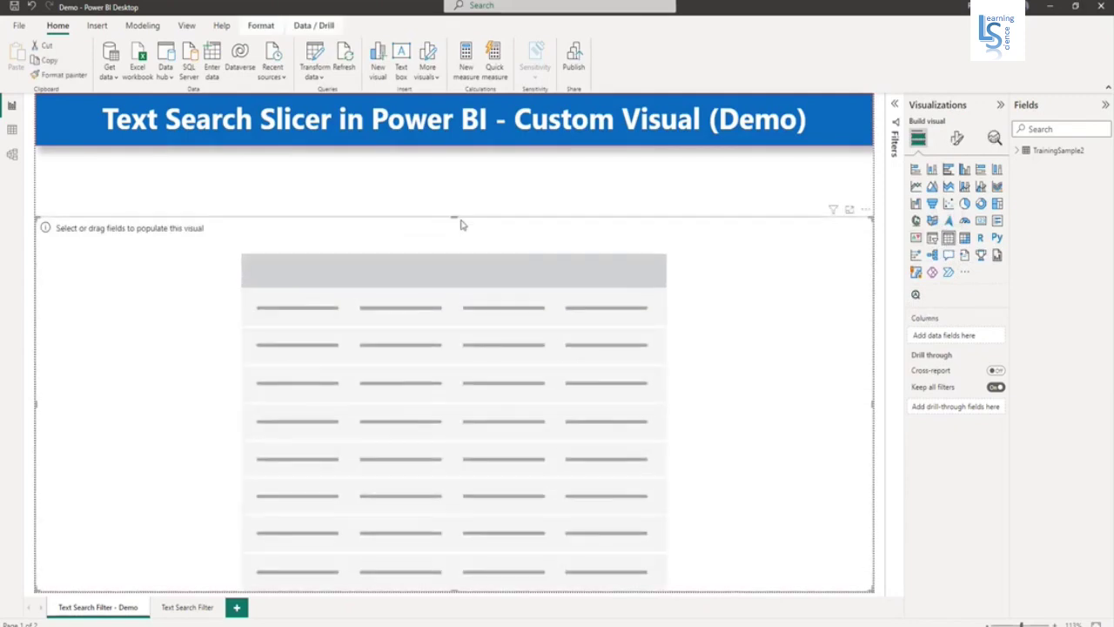
left_click_drag(454, 216, 454, 270)
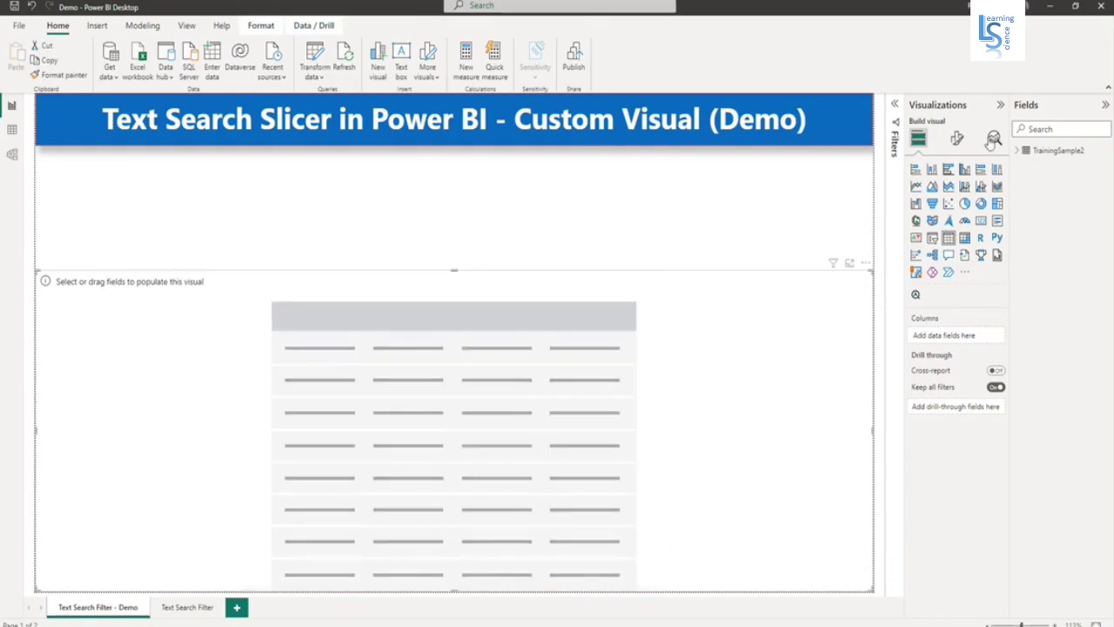
Fill the table with Country, Category, Model, Color, Customer and Sales fields
left_click(1017, 152)
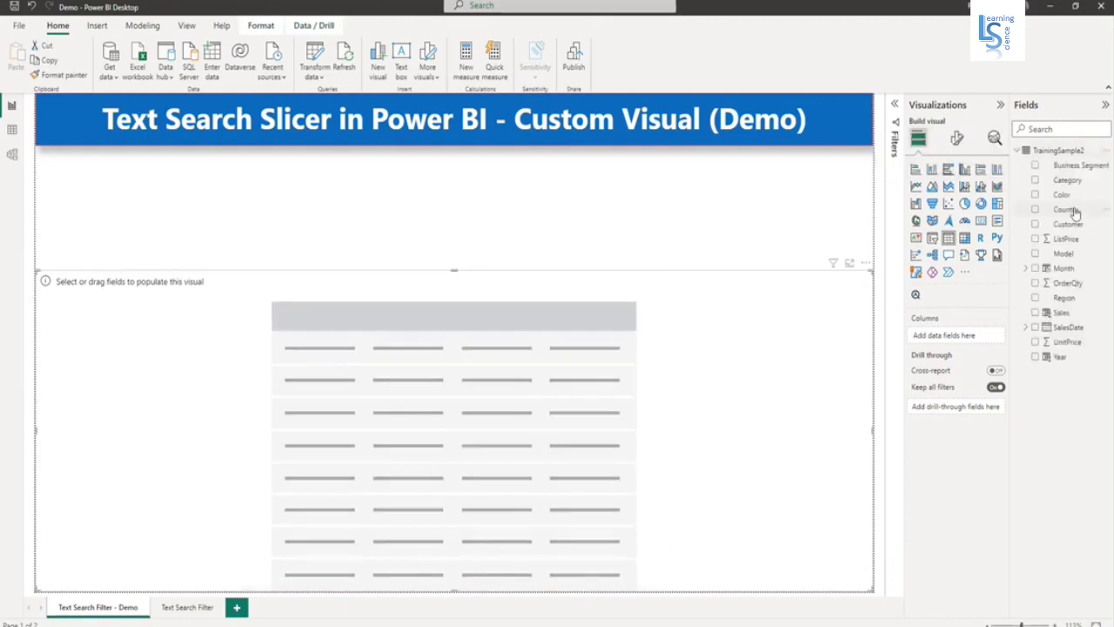
left_click_drag(1066, 210, 976, 339)
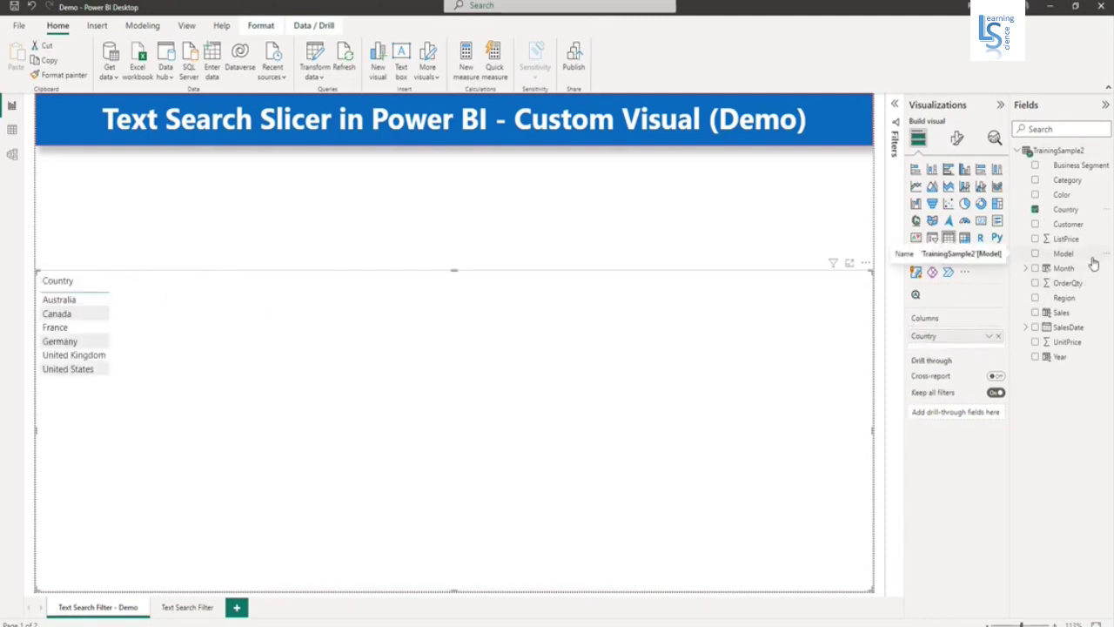
left_click_drag(1073, 183, 971, 349)
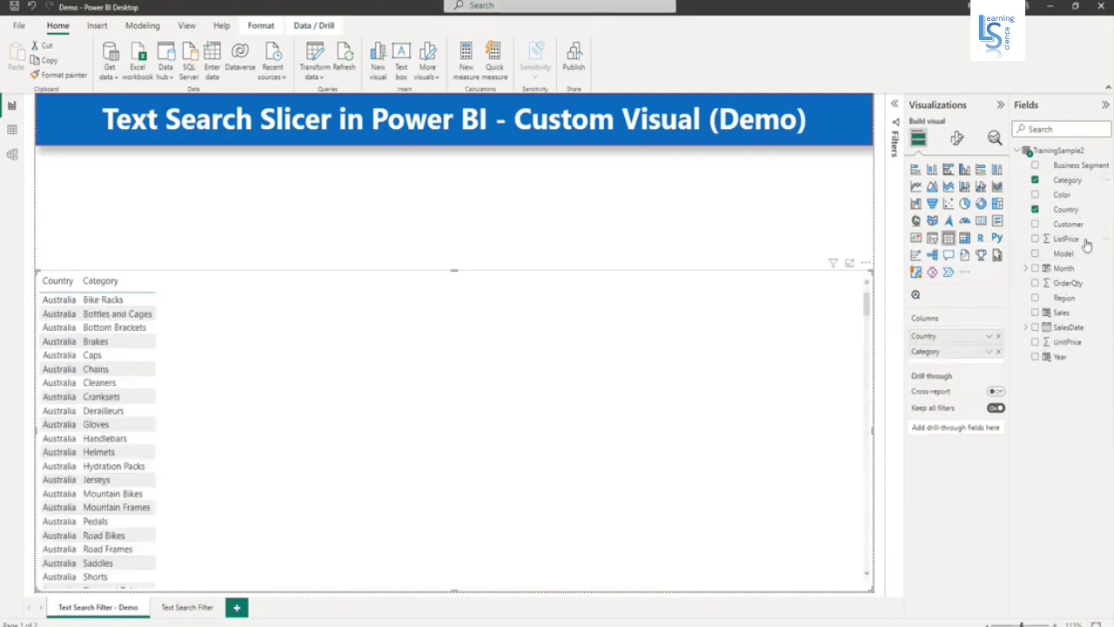
left_click_drag(1069, 253, 966, 358)
left_click_drag(1062, 195, 961, 376)
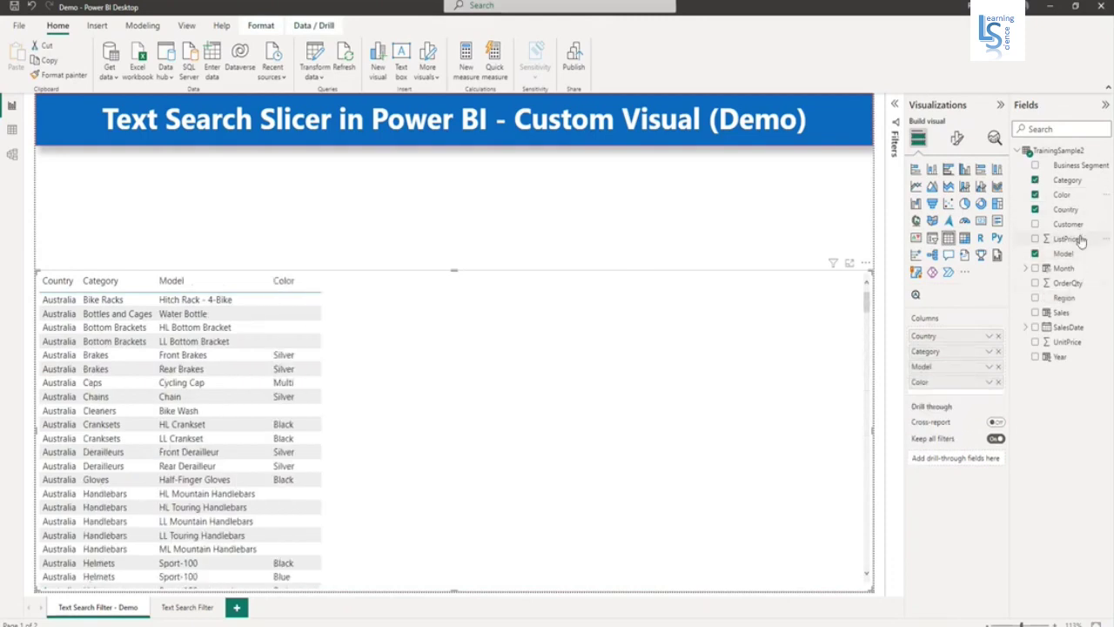
left_click_drag(1071, 224, 961, 399)
left_click_drag(1061, 312, 956, 409)
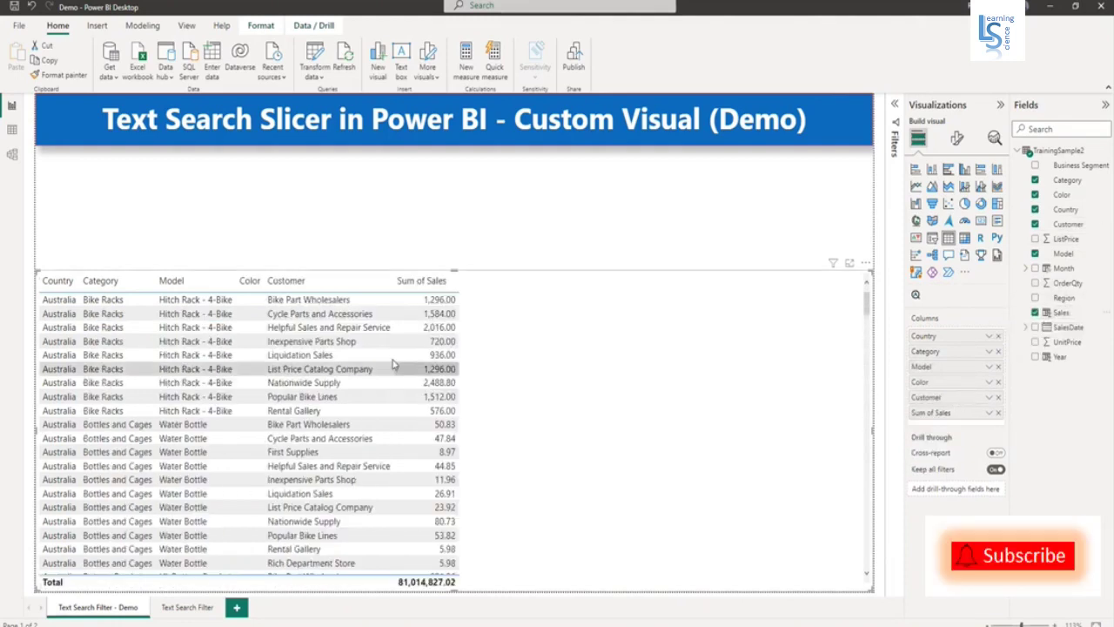
left_click(482, 226)
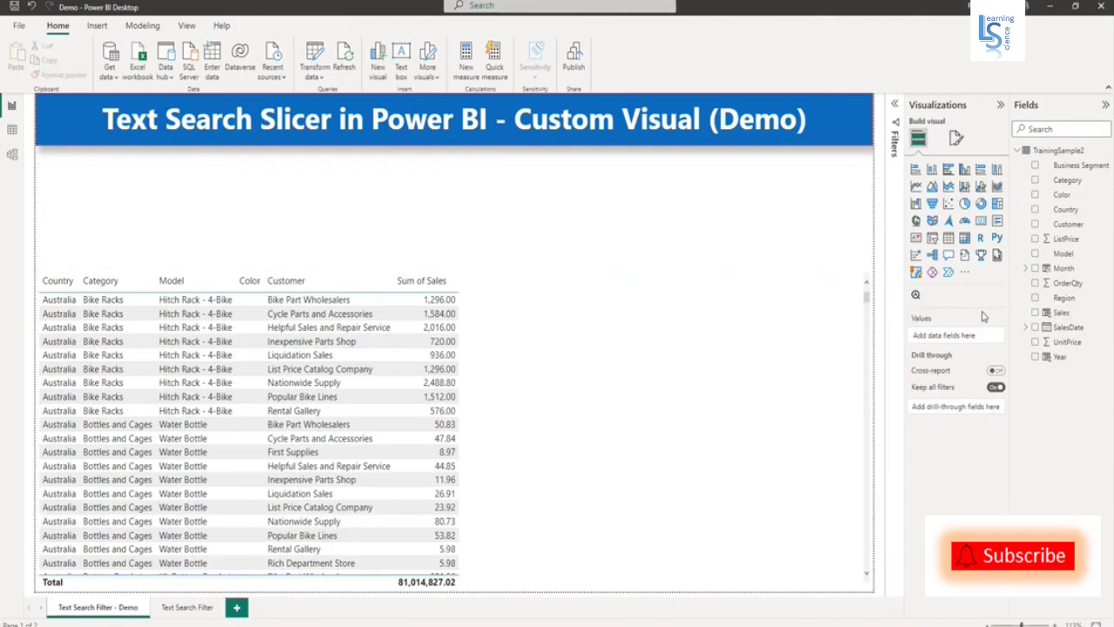
Add a Text search slicer, placed just under the title banner and shortened
left_click(917, 296)
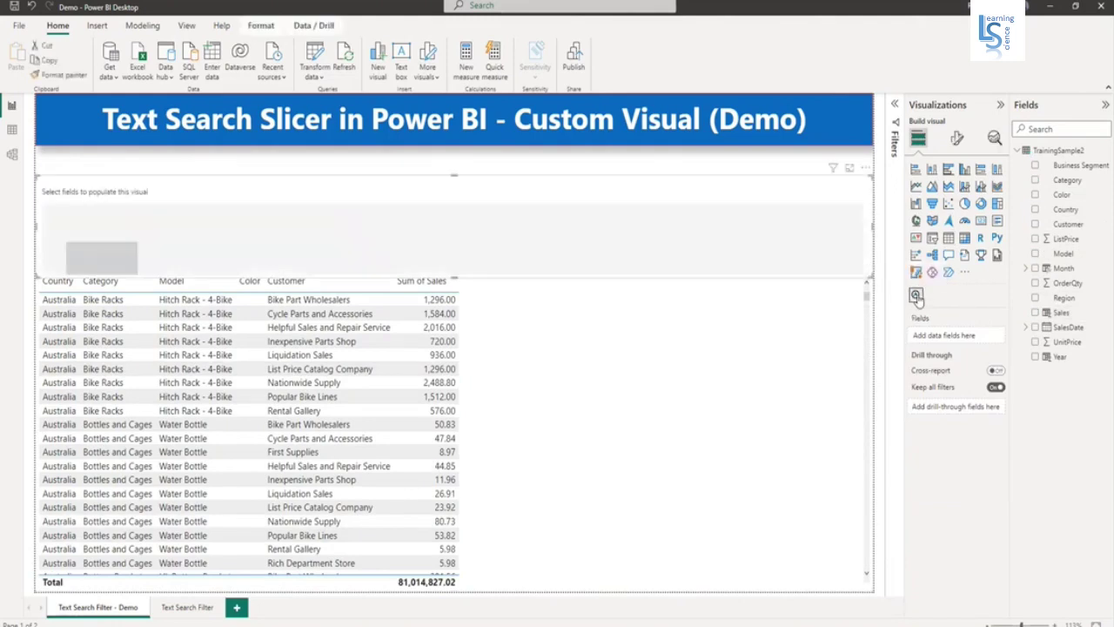
left_click_drag(861, 177, 858, 149)
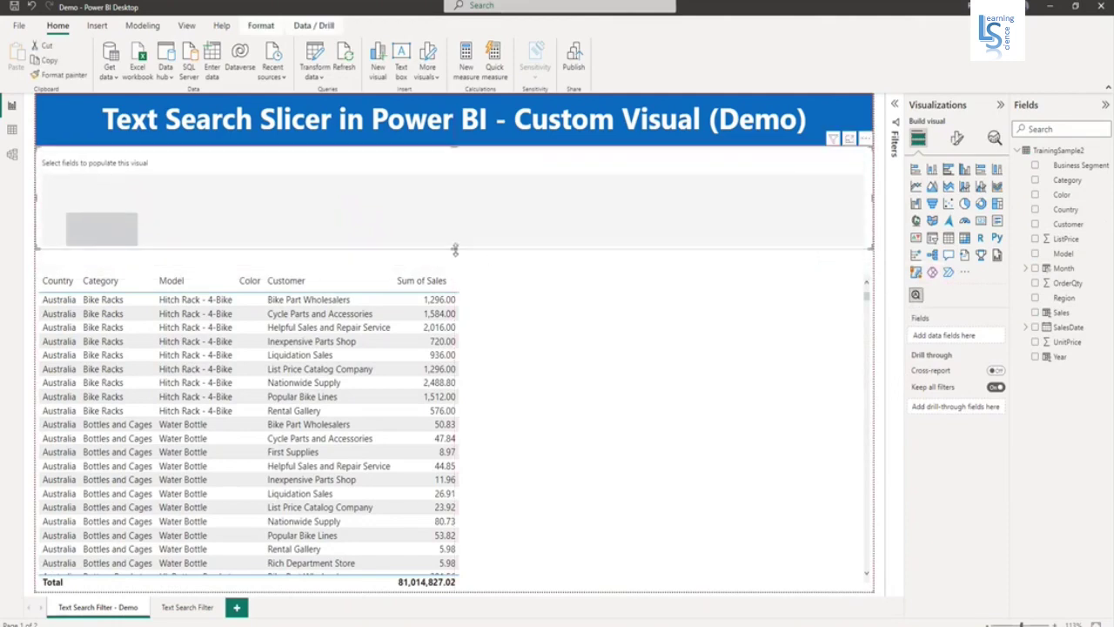
left_click_drag(454, 249, 457, 209)
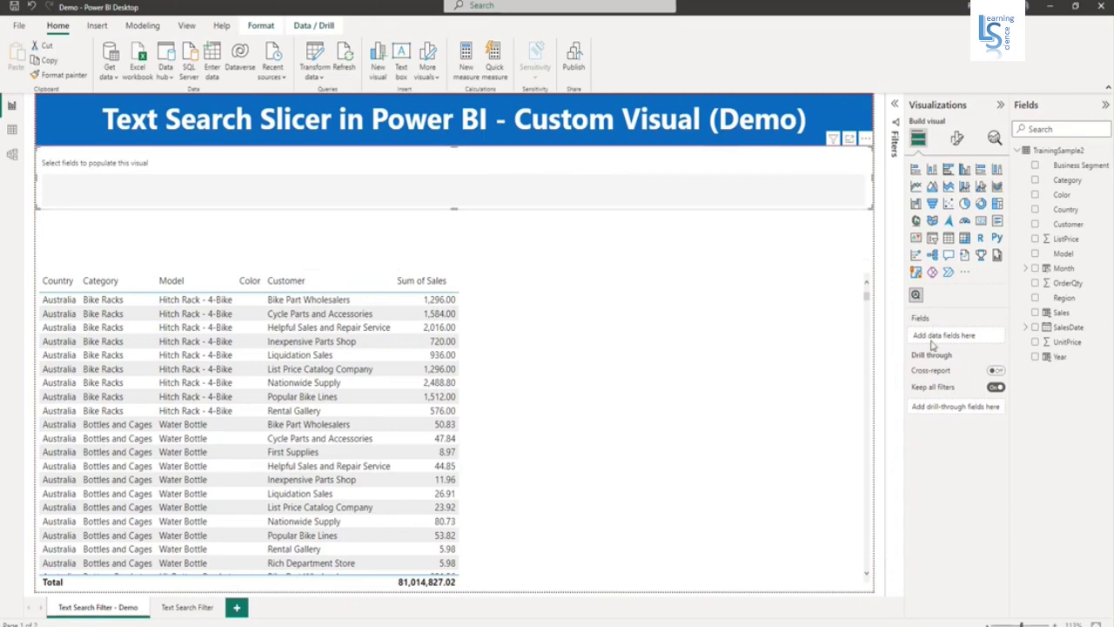
Add Country, Category, Model, Color and Customer to the slicer, searching Country
left_click_drag(1066, 210, 947, 341)
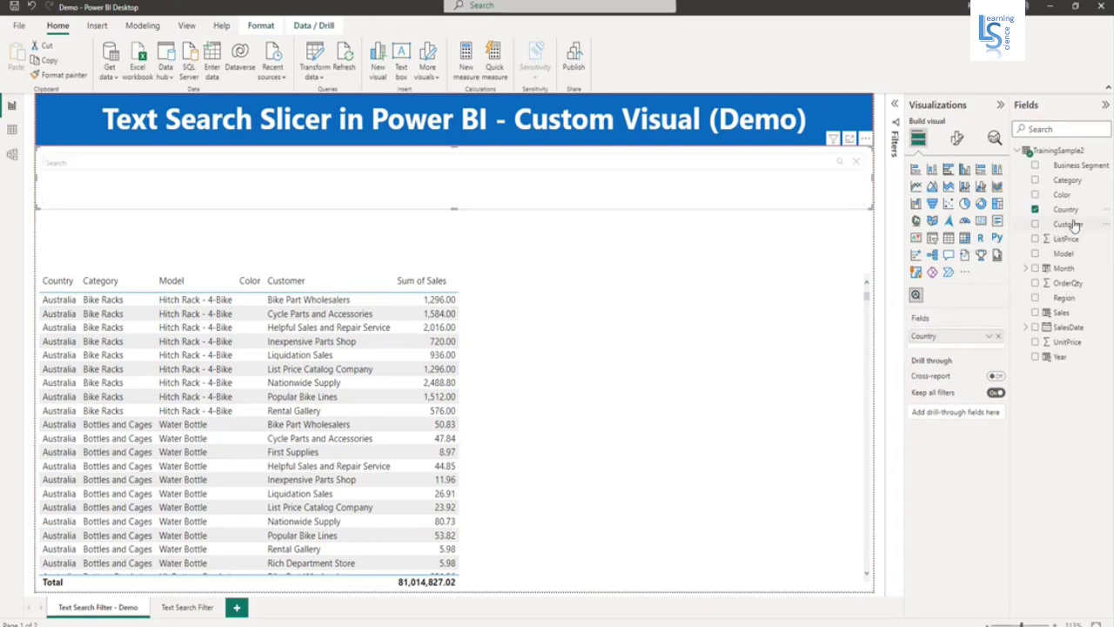
left_click_drag(1067, 180, 960, 347)
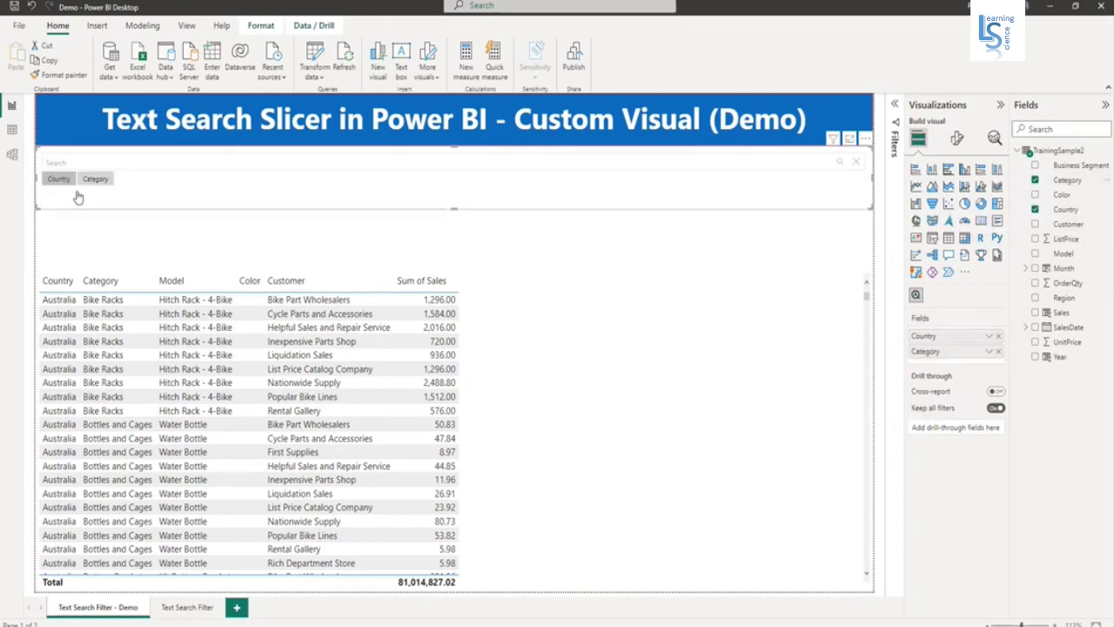
left_click(54, 179)
left_click_drag(1064, 254, 953, 364)
left_click_drag(1056, 195, 946, 376)
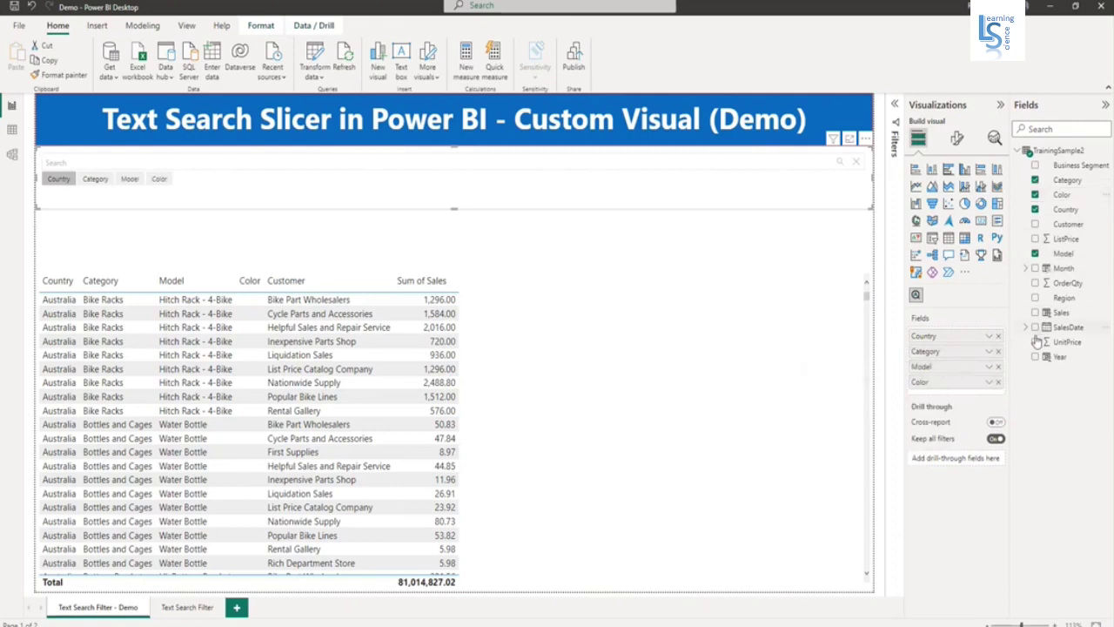
left_click_drag(1076, 225, 966, 387)
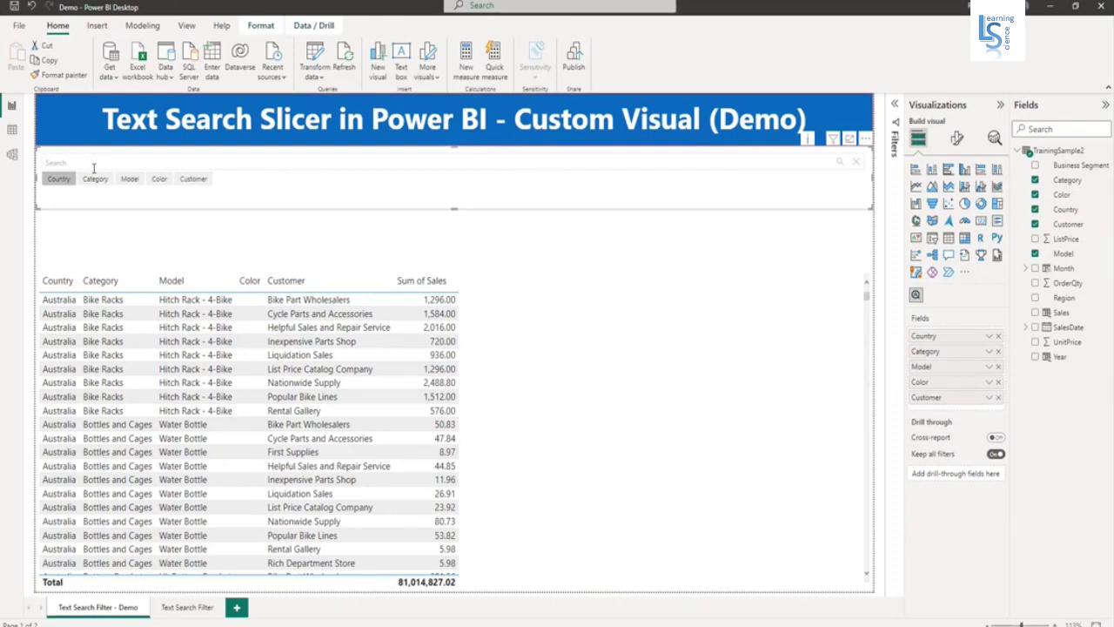
Search 'Canada' on Country to filter the table, and widen the Country column
type("c")
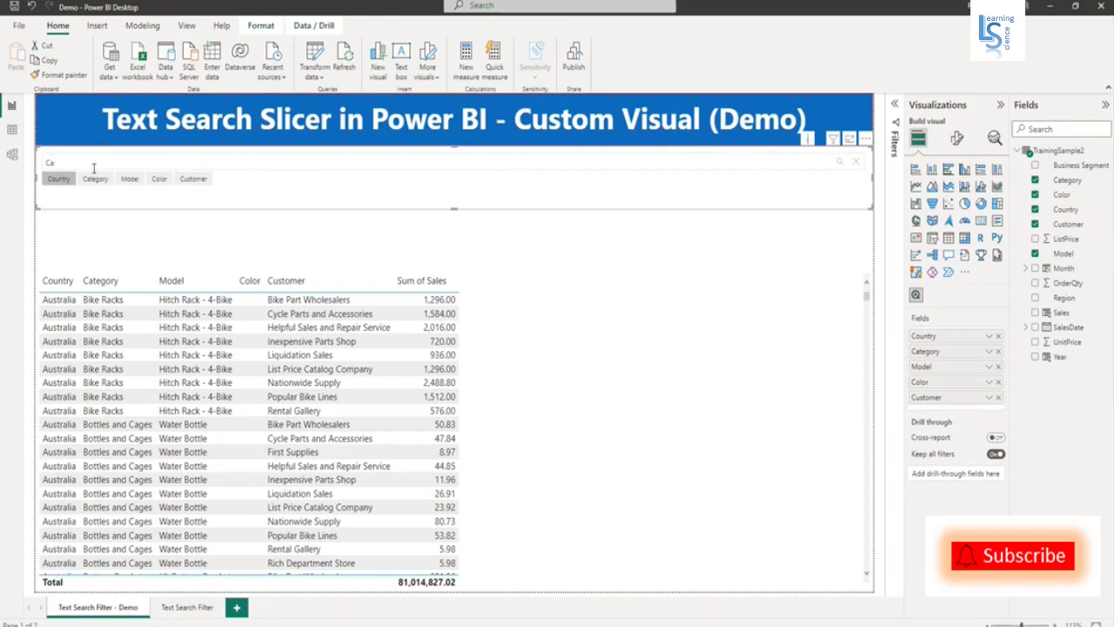
type("are")
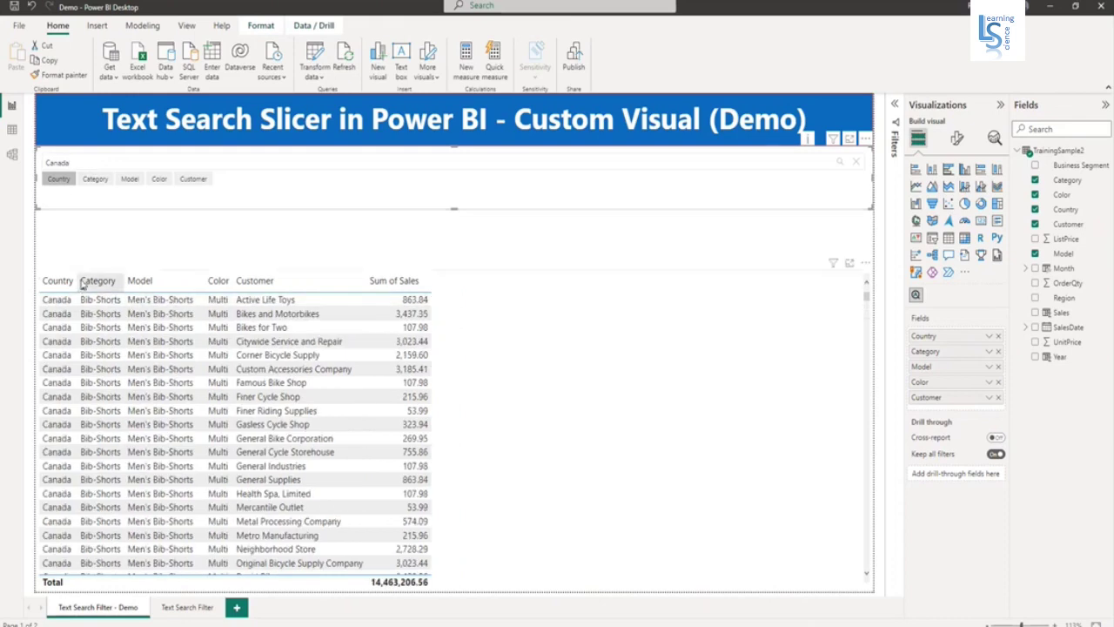
left_click_drag(77, 279, 200, 279)
scroll(89, 354, "down", 3)
scroll(89, 355, "up", 3)
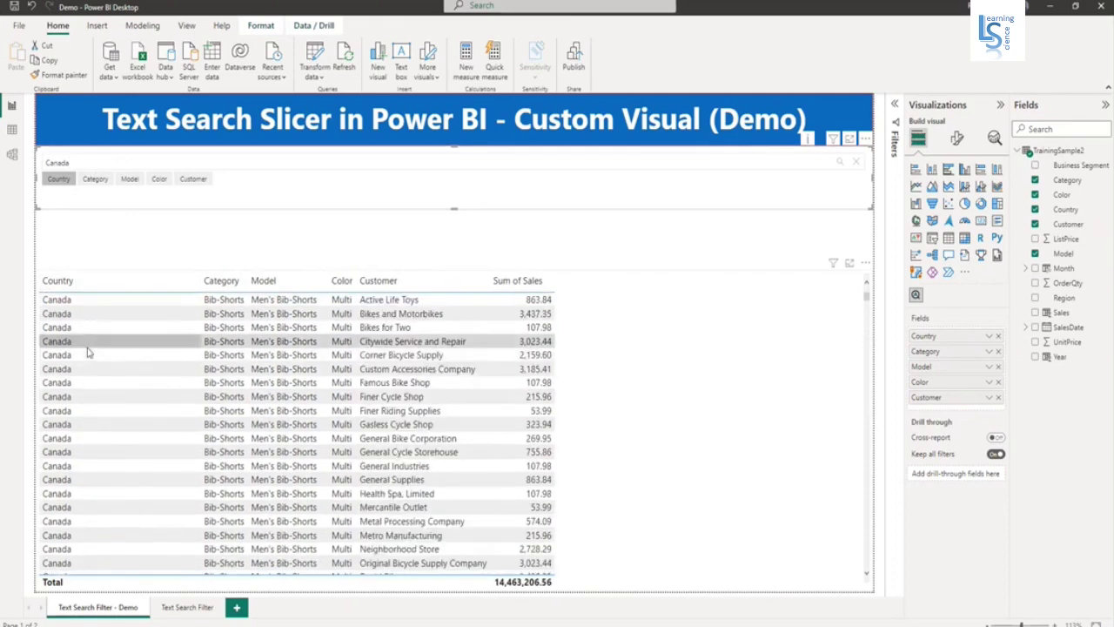
left_click_drag(73, 160, 10, 159)
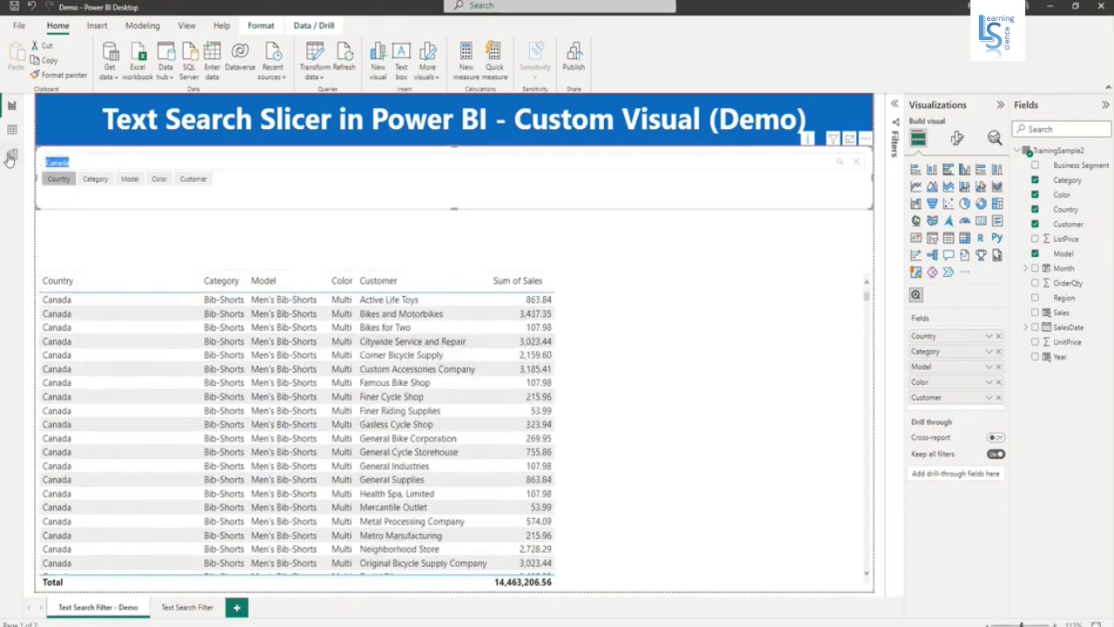
Replace the search with 'Bike' and search within the Category field
key("BackSpace")
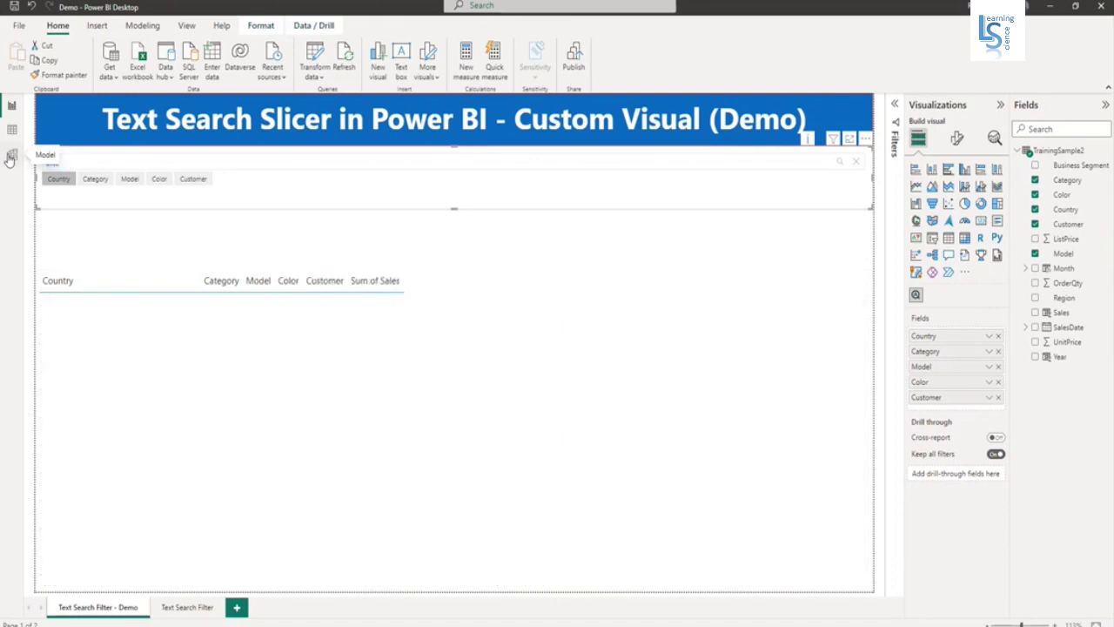
type("Bike")
left_click(95, 179)
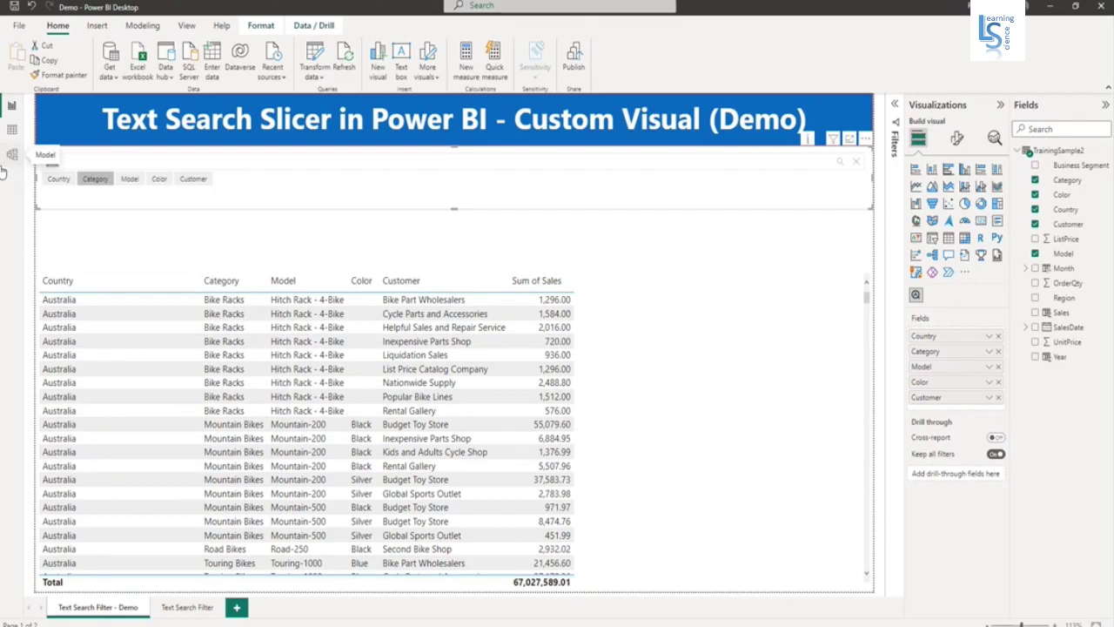
Search 'Cap' in the Model field, leaving only Cycling Cap rows totalling 31,819.94
left_click(66, 163)
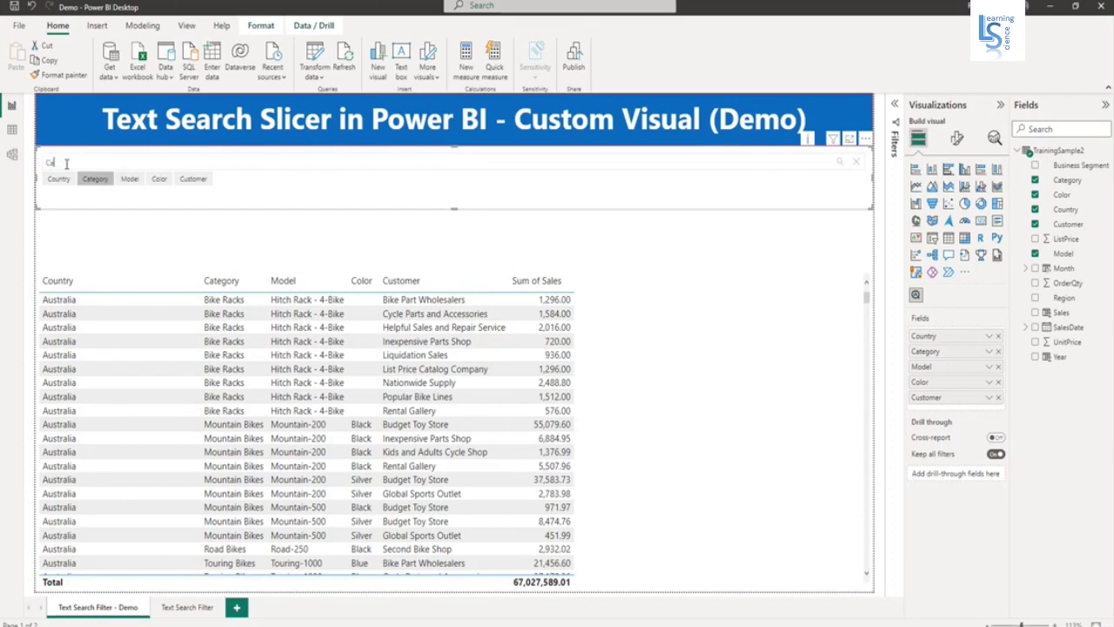
left_click(131, 179)
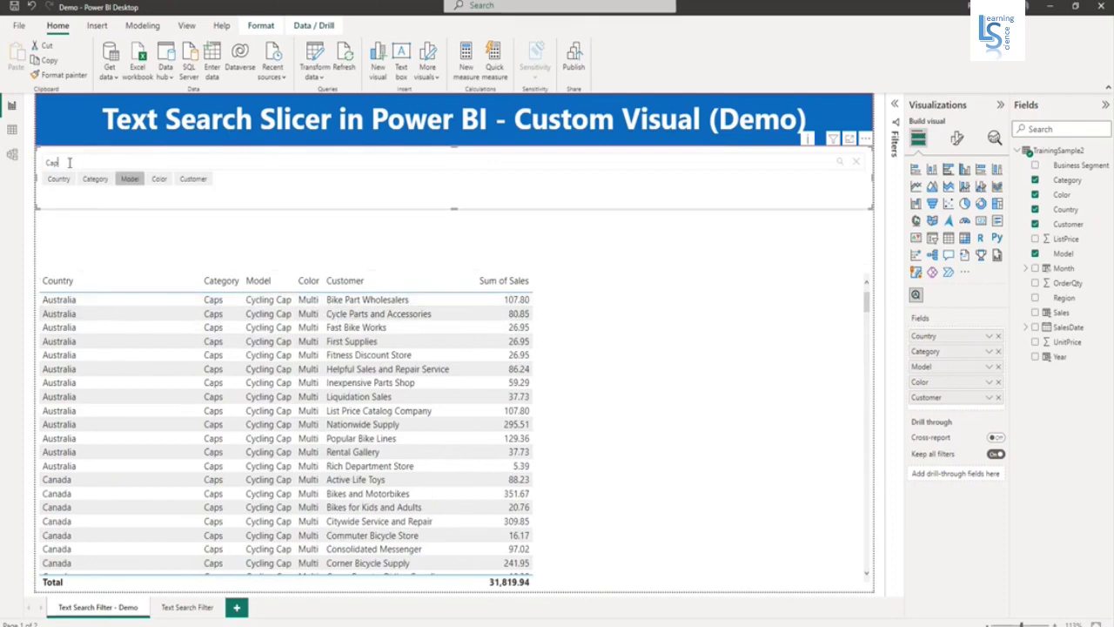
left_click_drag(59, 163, 21, 168)
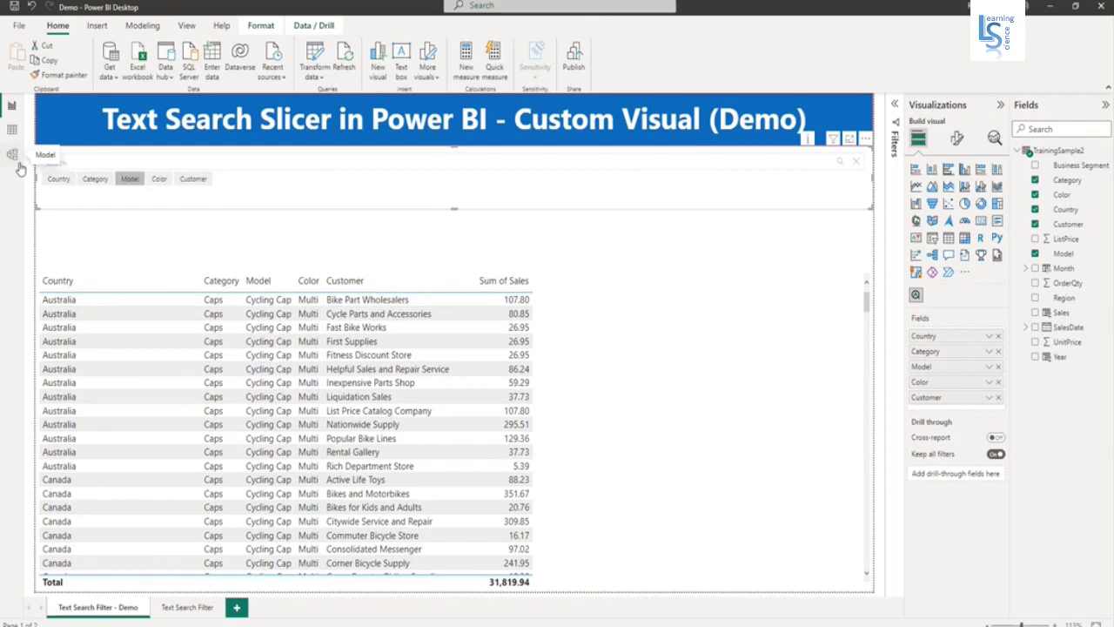
Search 'red' within the Color field
type("red")
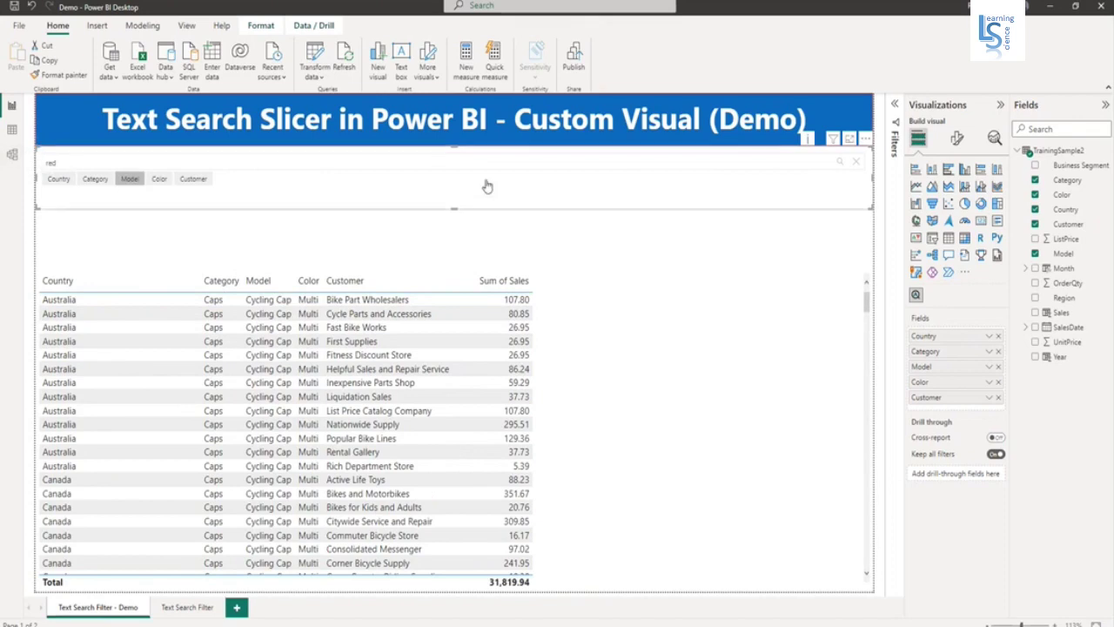
left_click(159, 180)
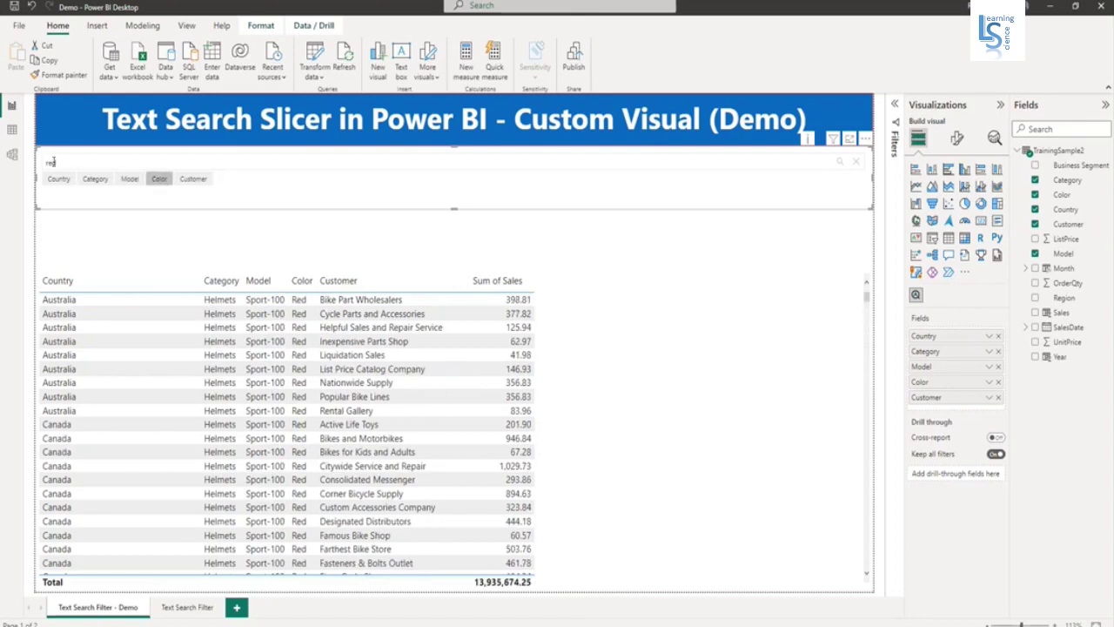
left_click_drag(57, 162, 45, 161)
left_click(58, 162)
Replace the search with 'weekend' in the Customer field, totalling 91,784.74
double_click(81, 166)
type("wh")
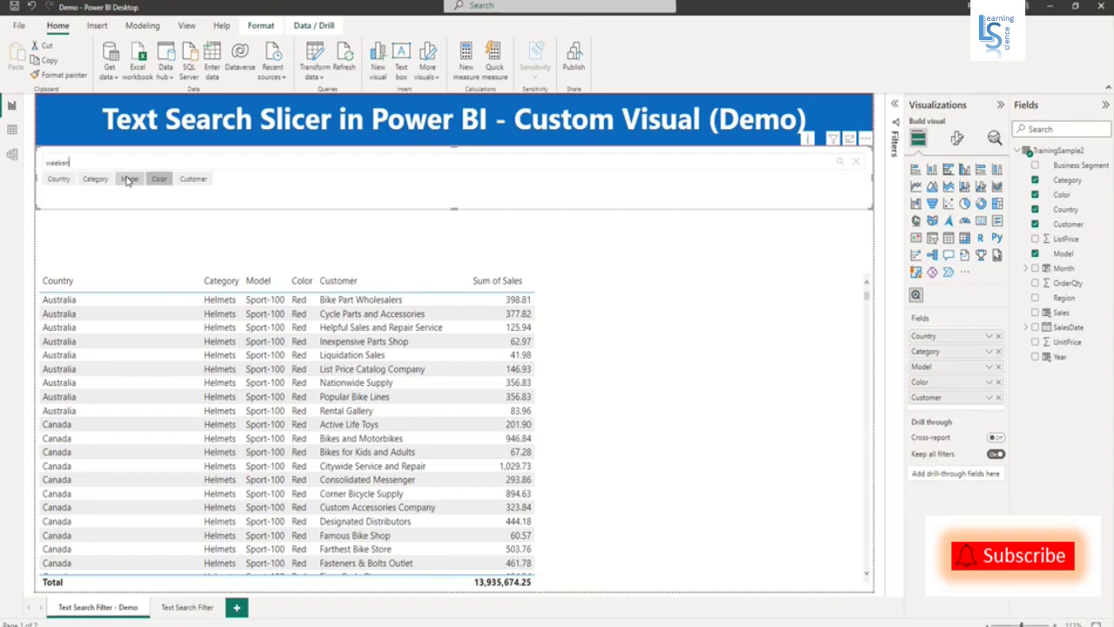
left_click(193, 178)
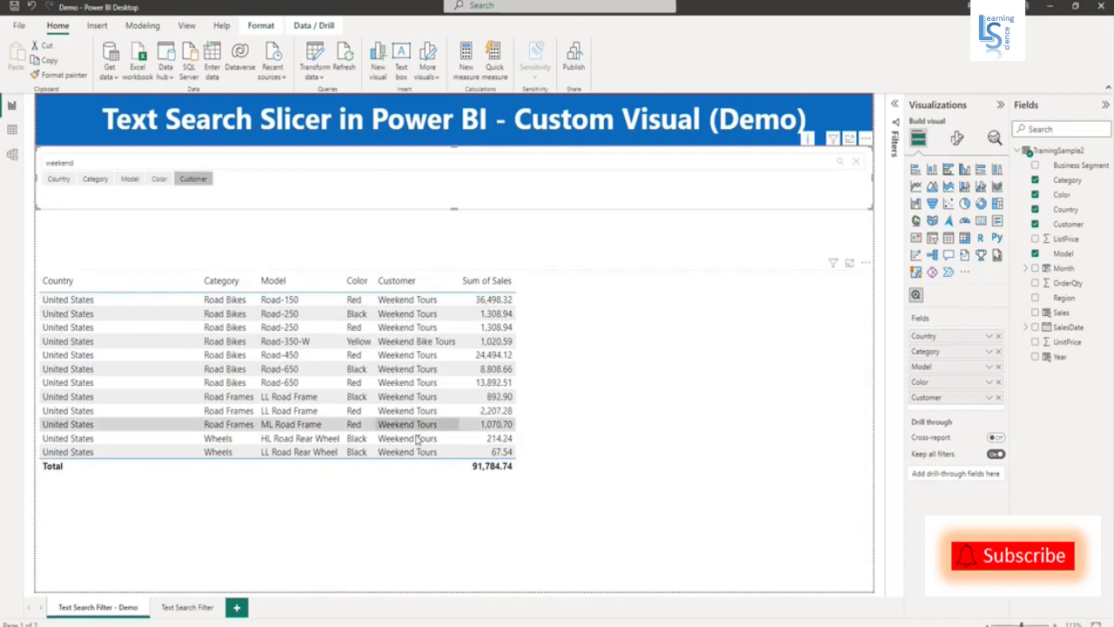